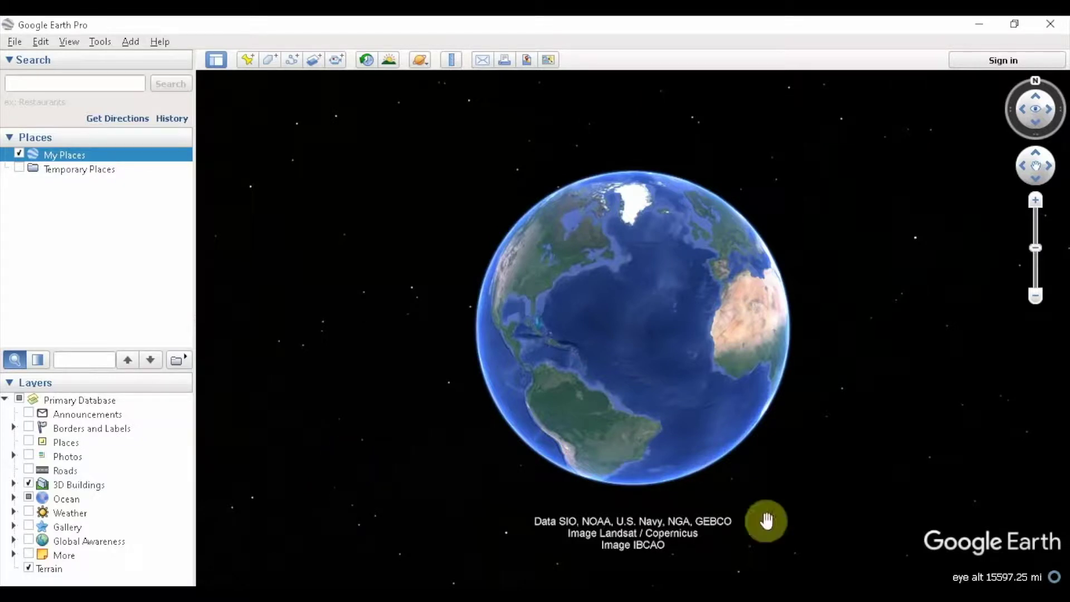
Add a new folder named 'Oceans' under My Places and select it
click(106, 218)
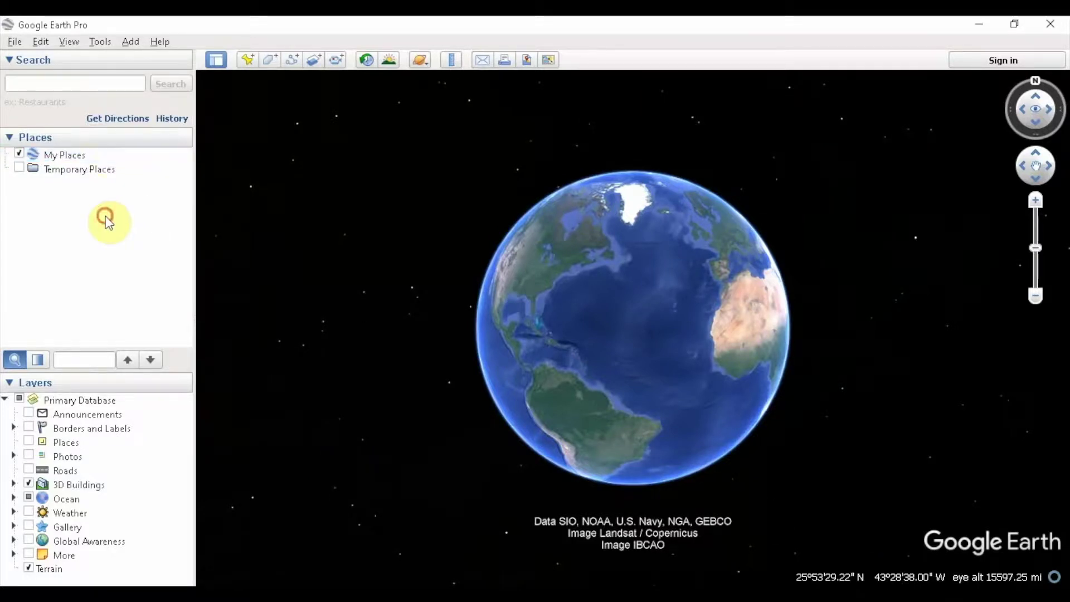
right_click(70, 158)
mouse_move(129, 161)
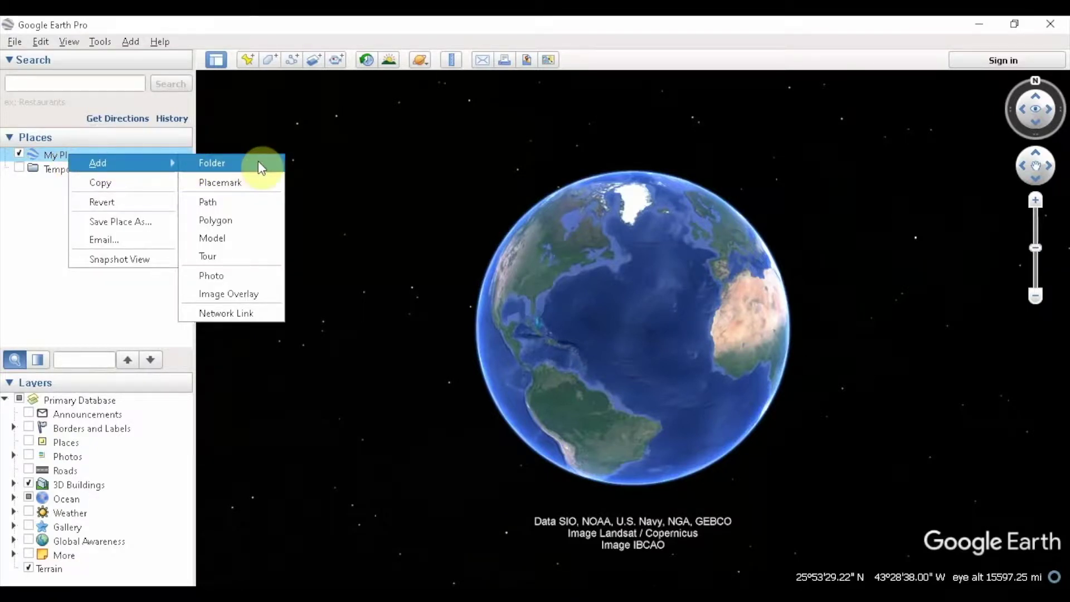
click(239, 163)
text(Oceans)
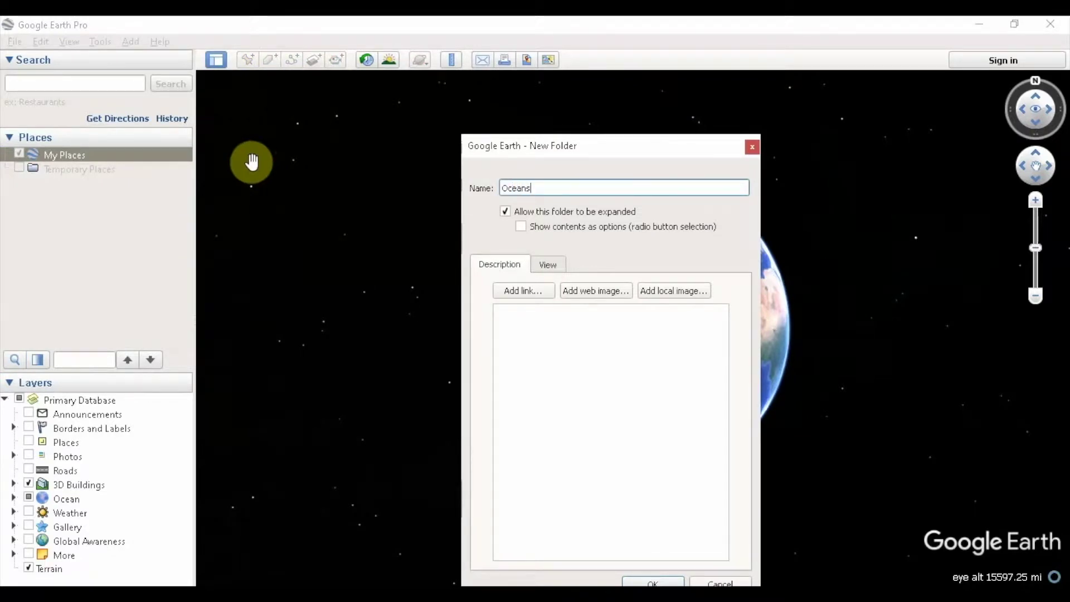
key(Return)
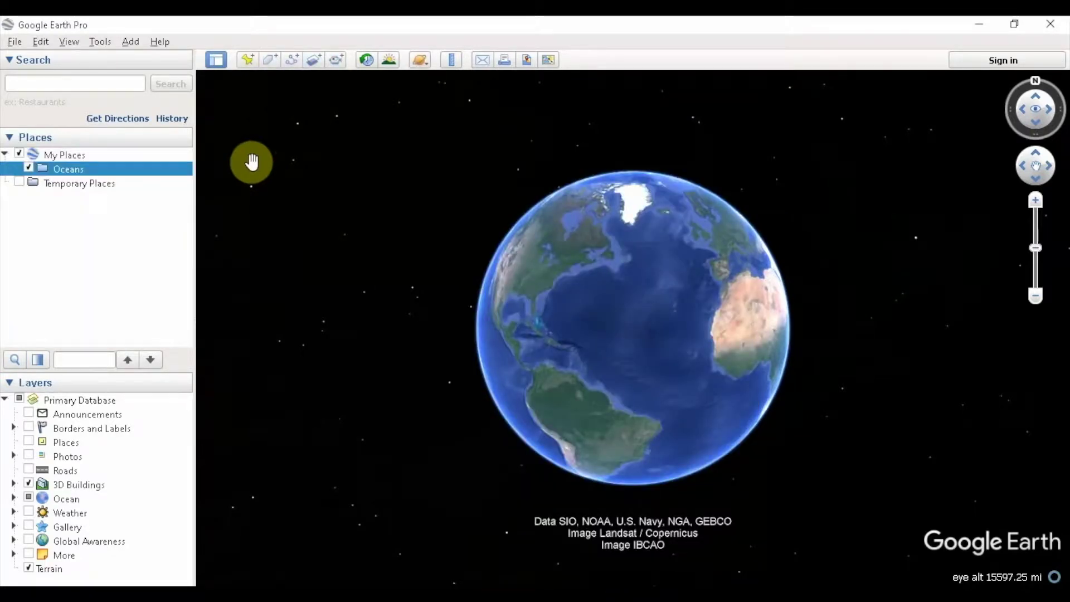
click(92, 214)
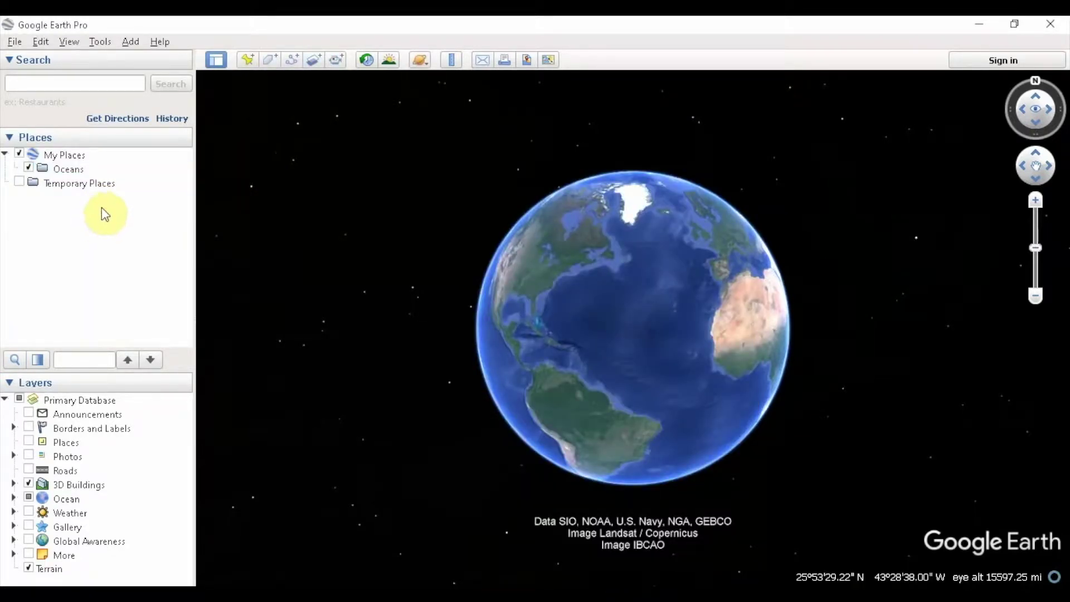
click(88, 172)
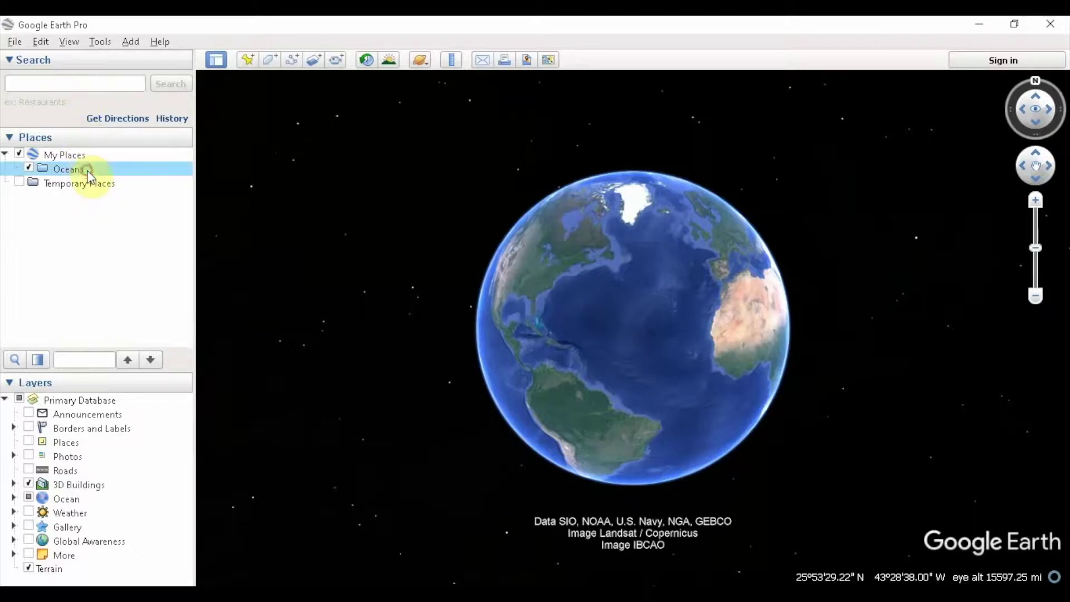
Search for 'Arctic Ocean', save the result to My Places, and drag it into Oceans
click(68, 84)
text(Arctic Ocean)
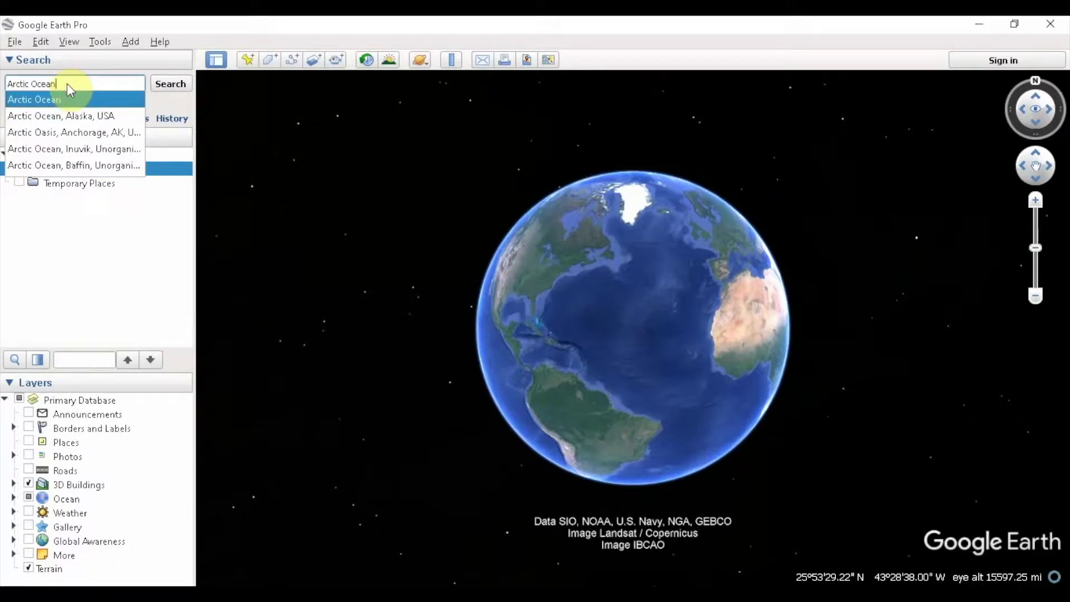
key(Return)
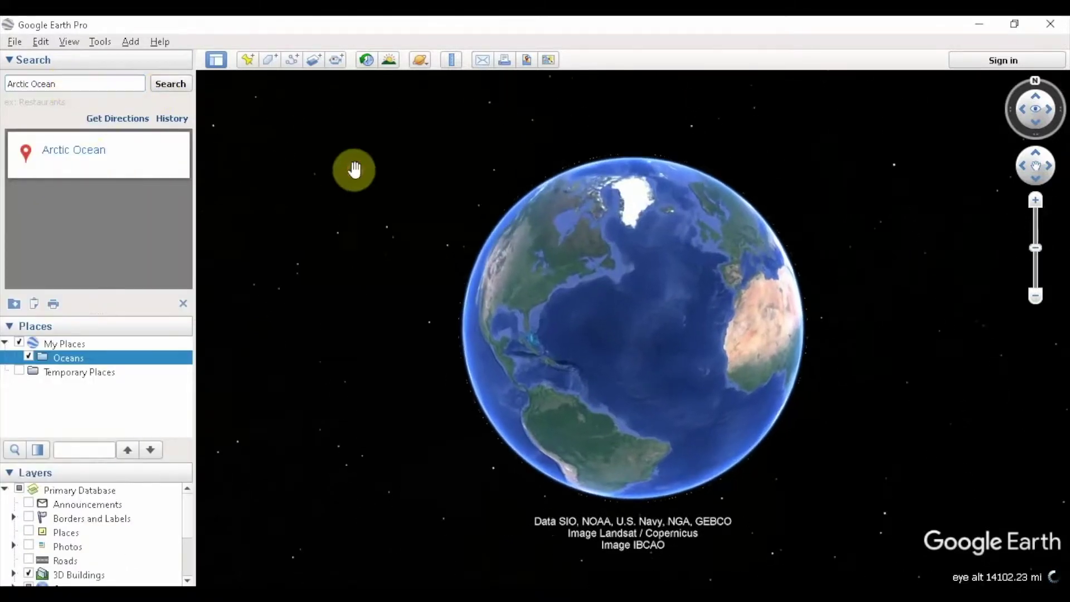
right_click(119, 149)
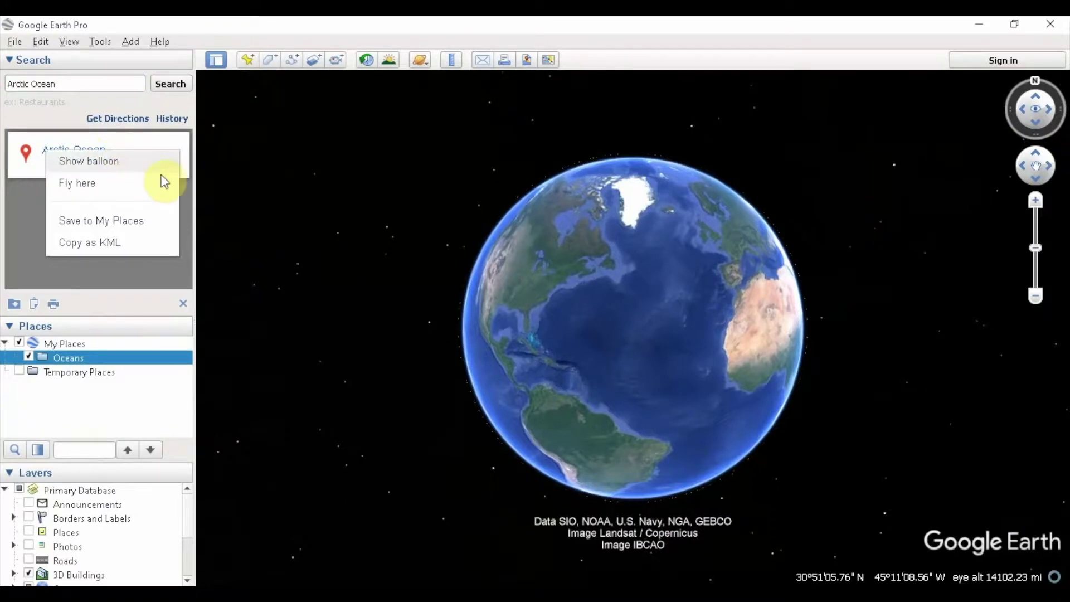
click(167, 226)
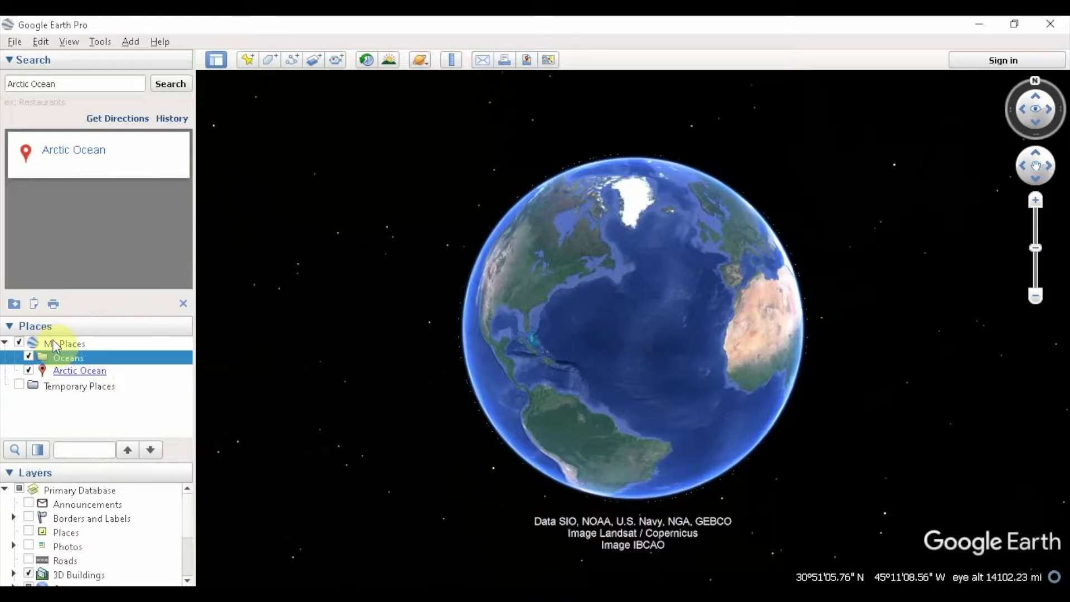
mouse_move(120, 372)
mouse_down()
mouse_move(139, 362)
mouse_move(126, 356)
mouse_up()
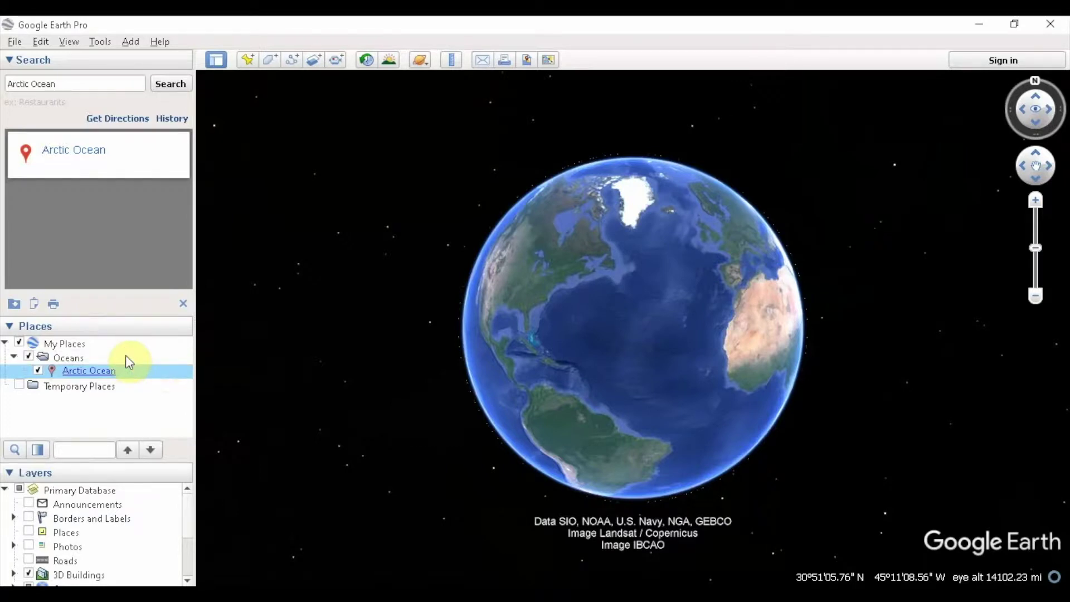
click(92, 83)
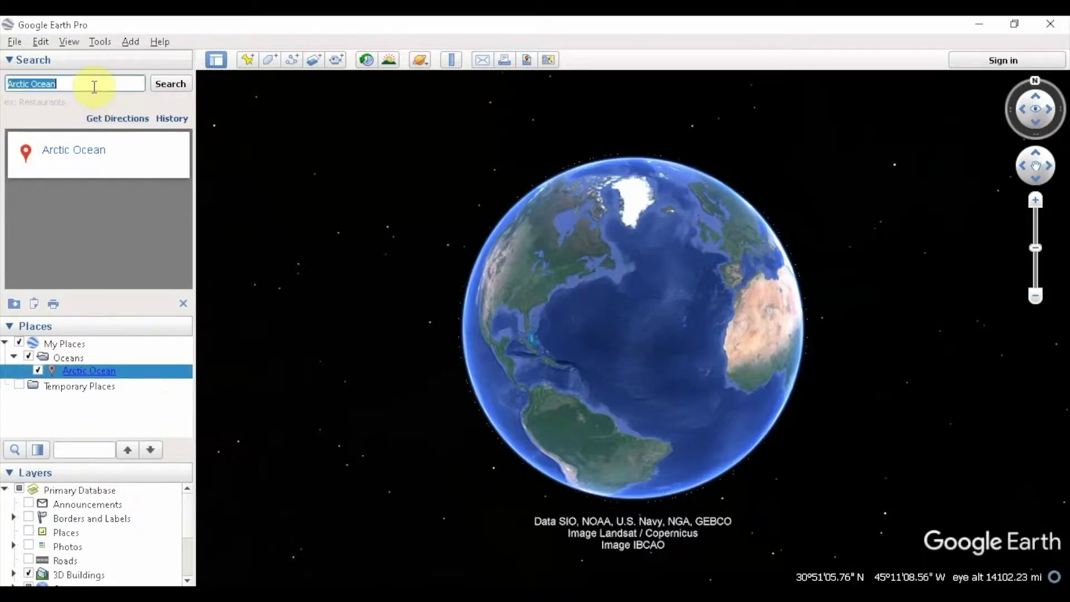
Search for 'Indian Ocean', save it to My Places, and drag it into Oceans above Arctic Ocean
text(Indian Ocean)
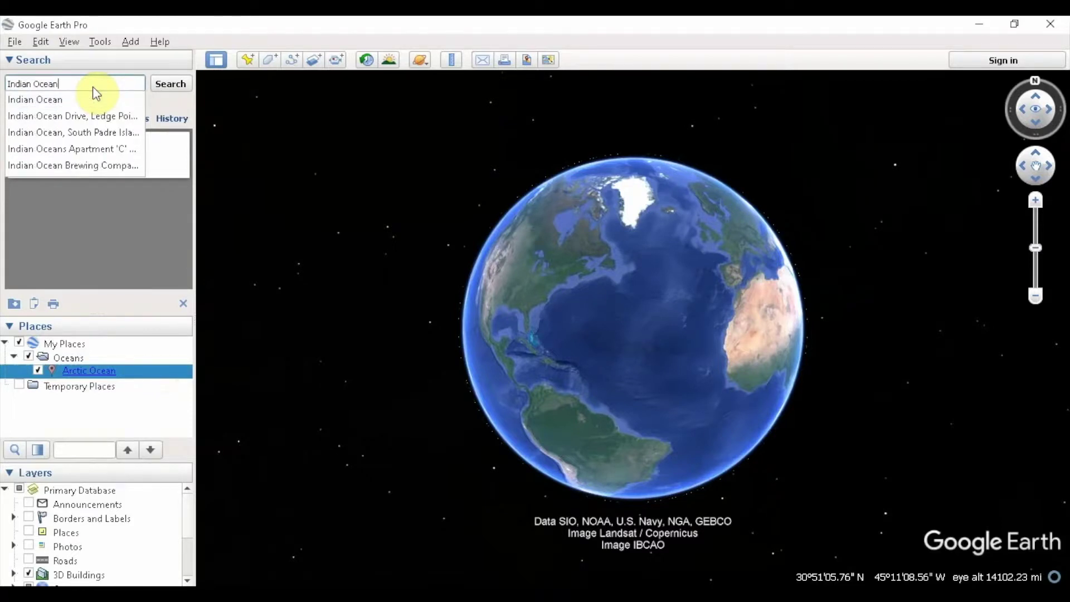
click(67, 100)
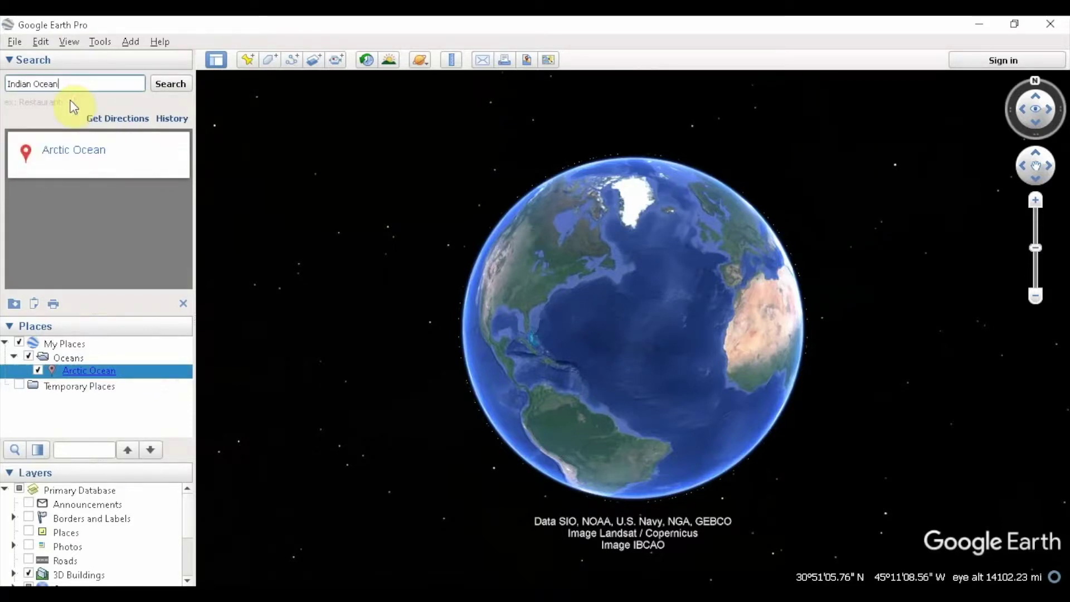
click(171, 86)
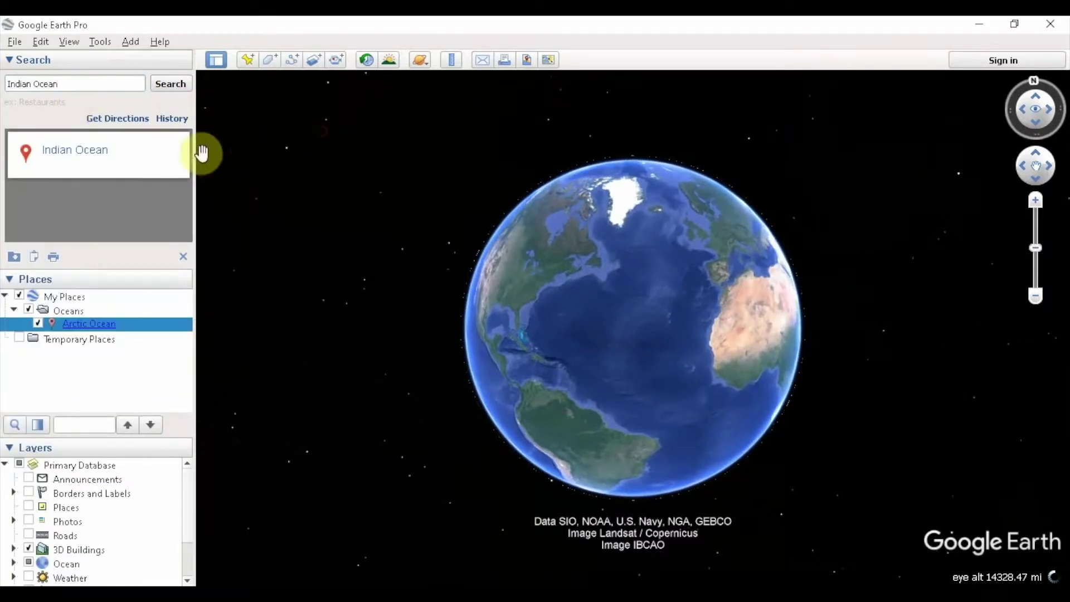
right_click(146, 152)
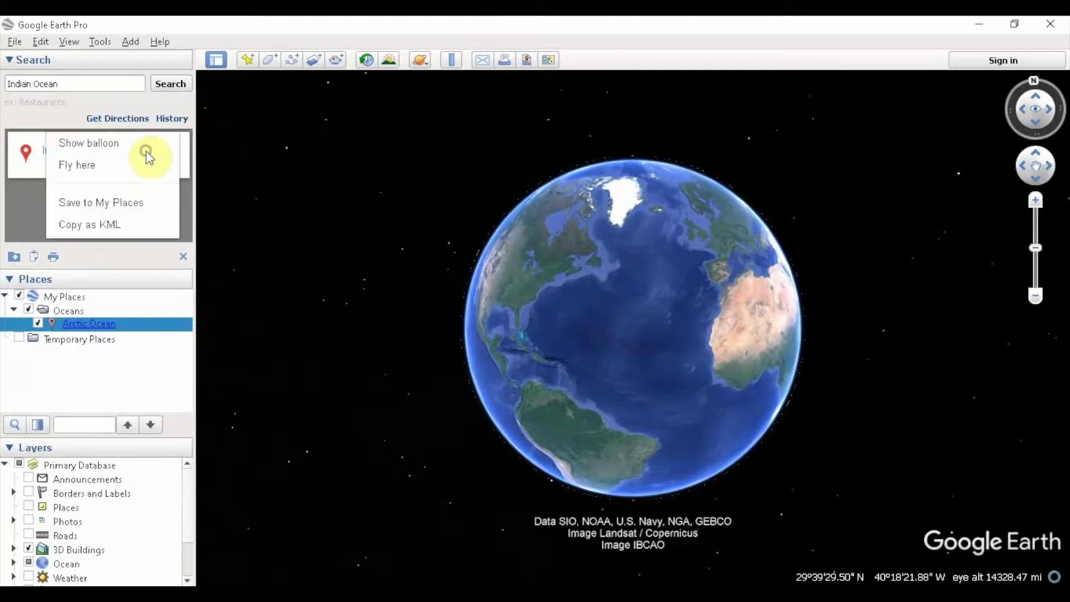
click(129, 202)
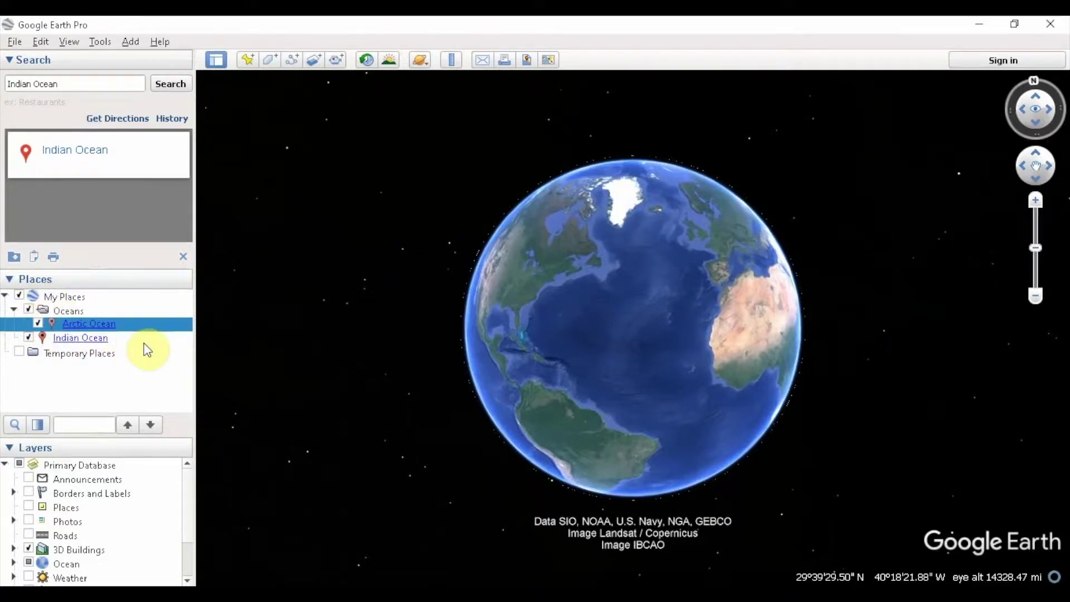
drag(141, 343, 152, 317)
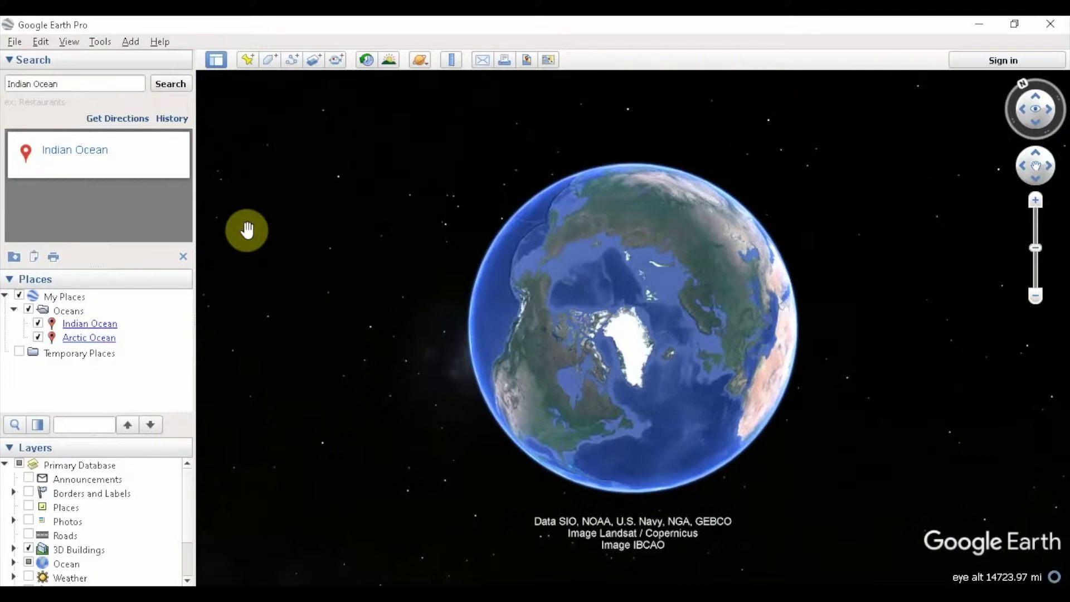
Play the Oceans folder as a tour, then pause, rewind and fast-forward it to the Indian Ocean
click(72, 311)
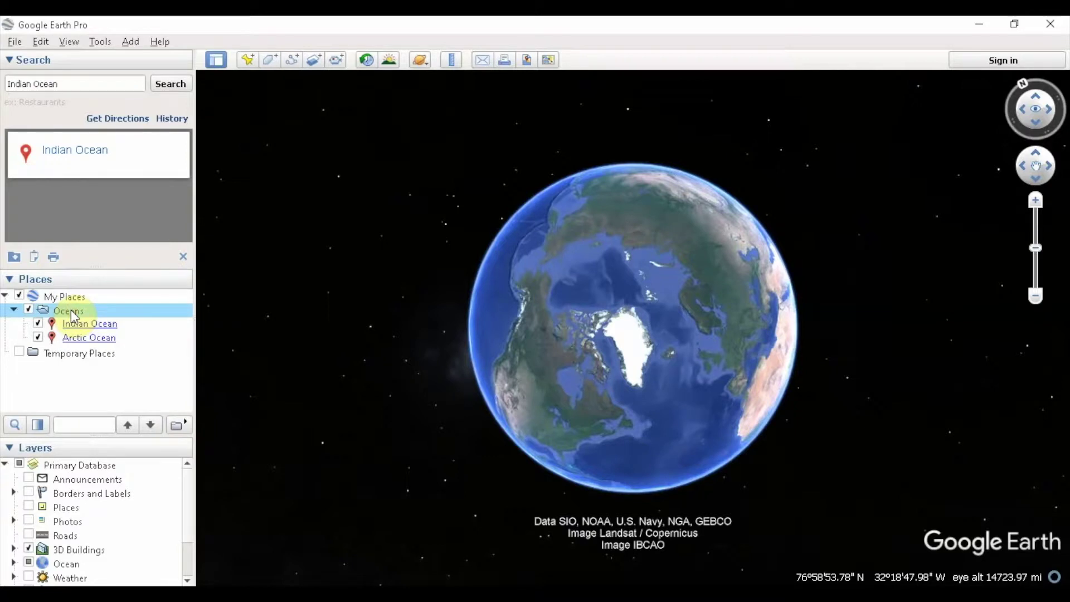
click(180, 425)
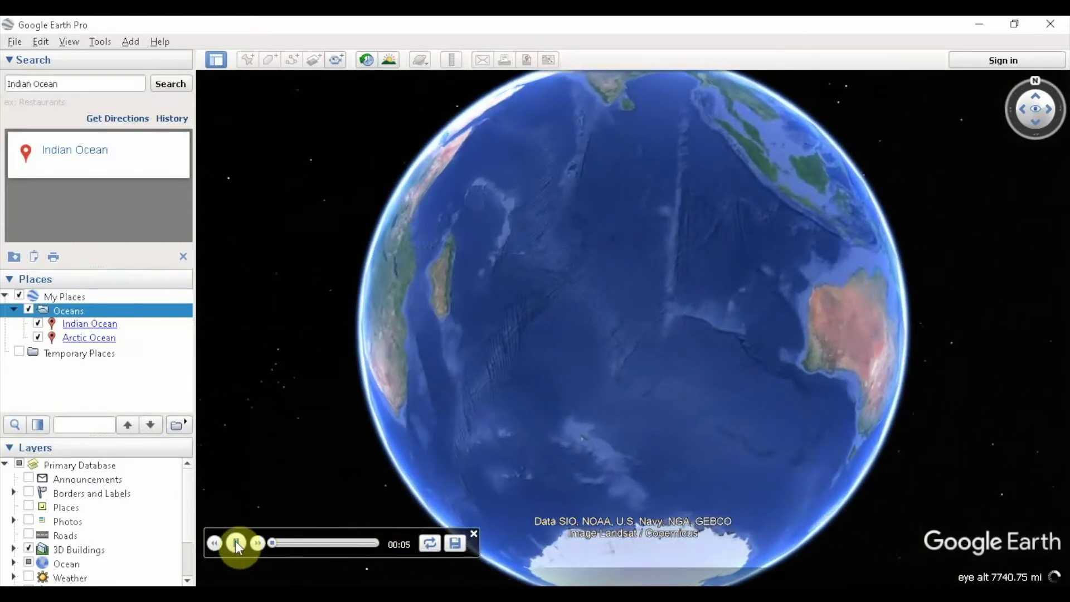
click(236, 542)
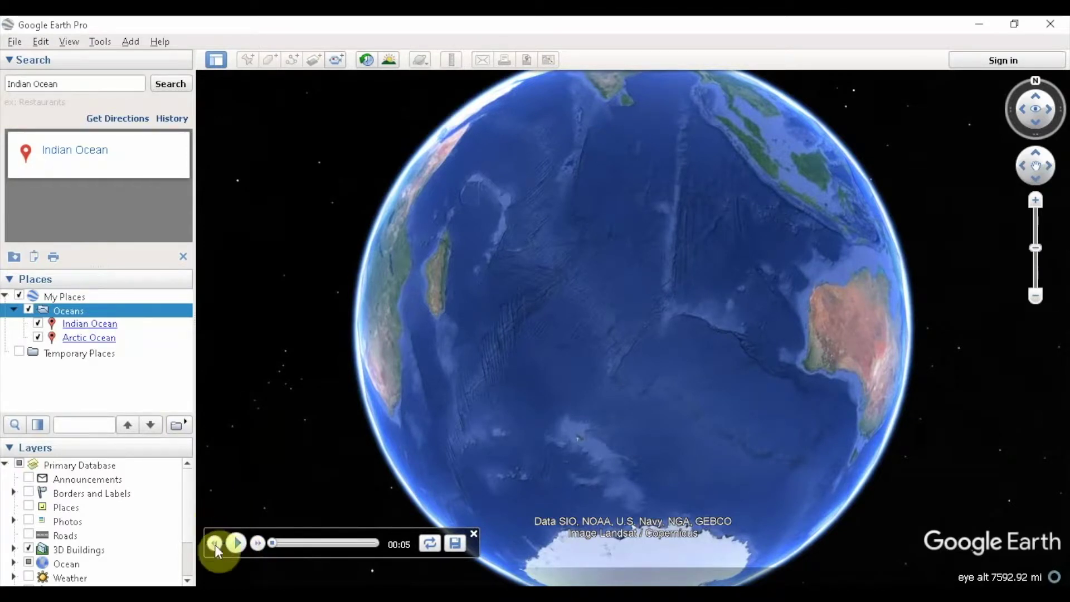
click(215, 544)
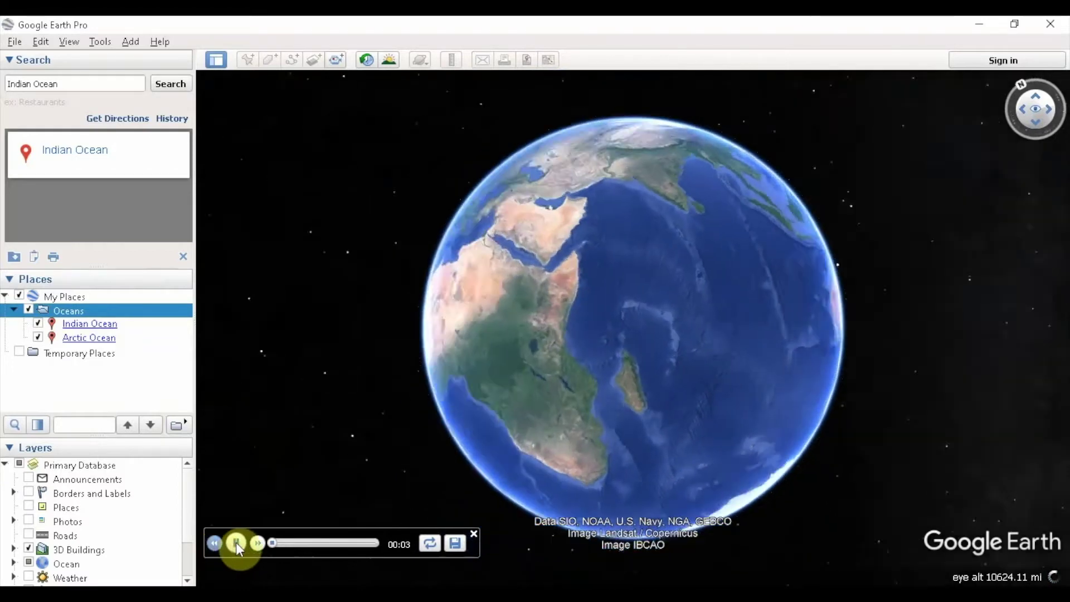
click(236, 544)
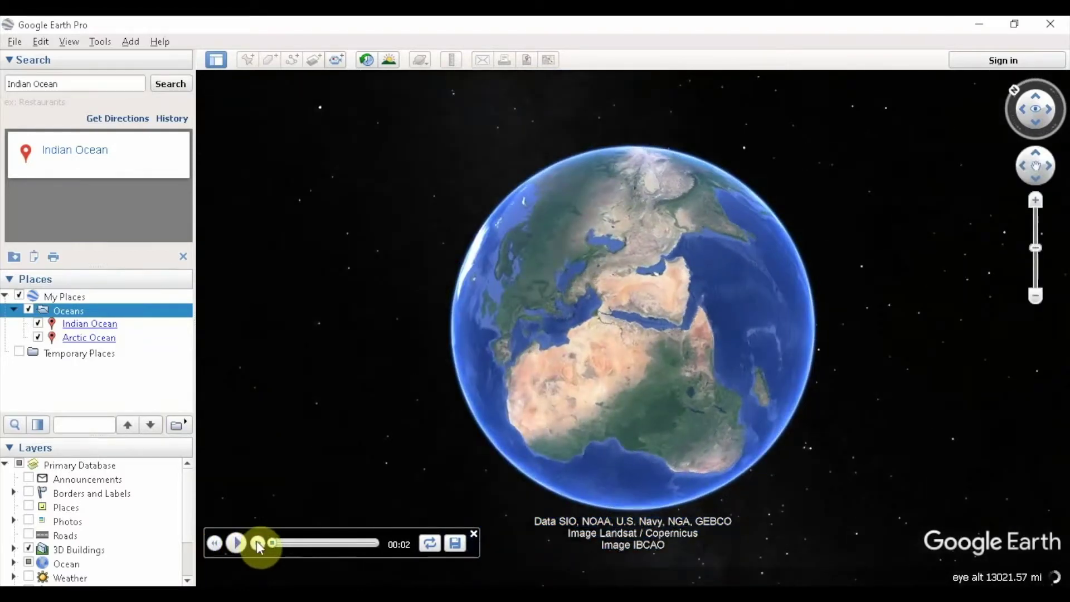
click(257, 541)
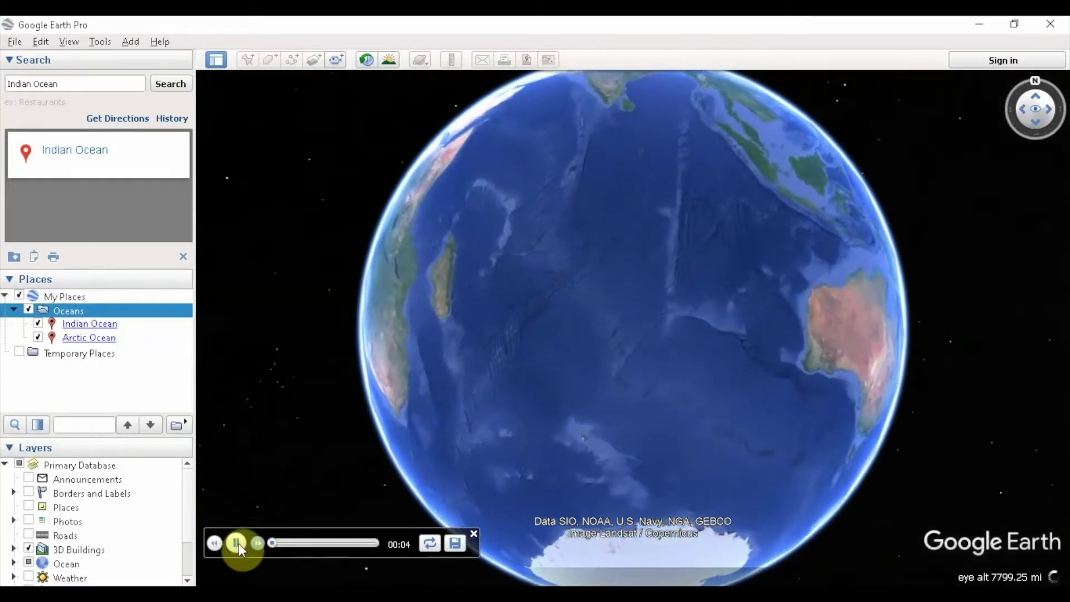
click(236, 544)
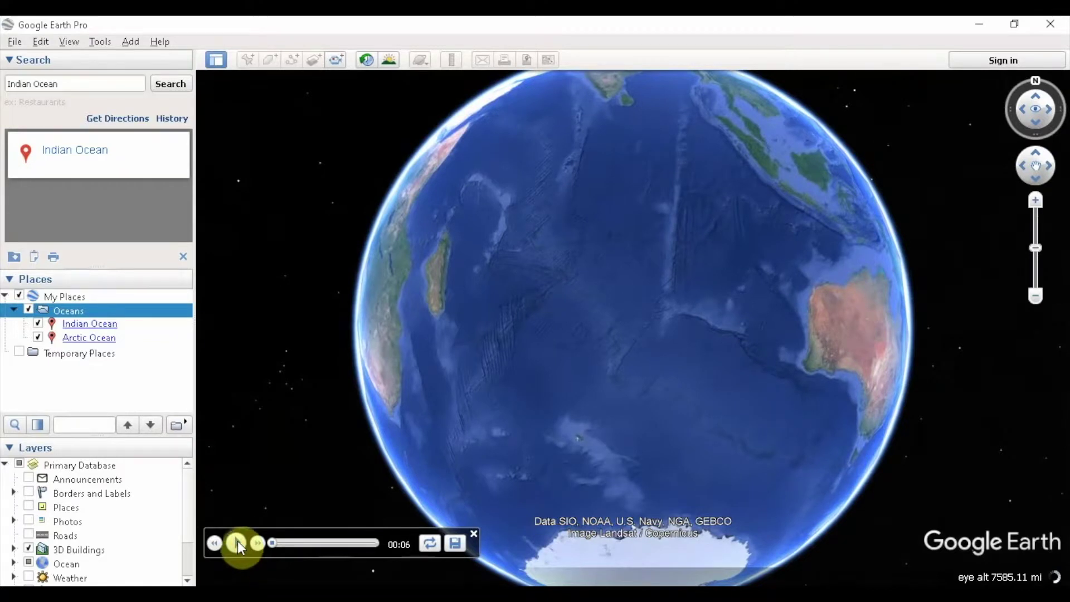
Turn on tour repeat, replay the tour from the beginning, pause it, and close the player
click(430, 544)
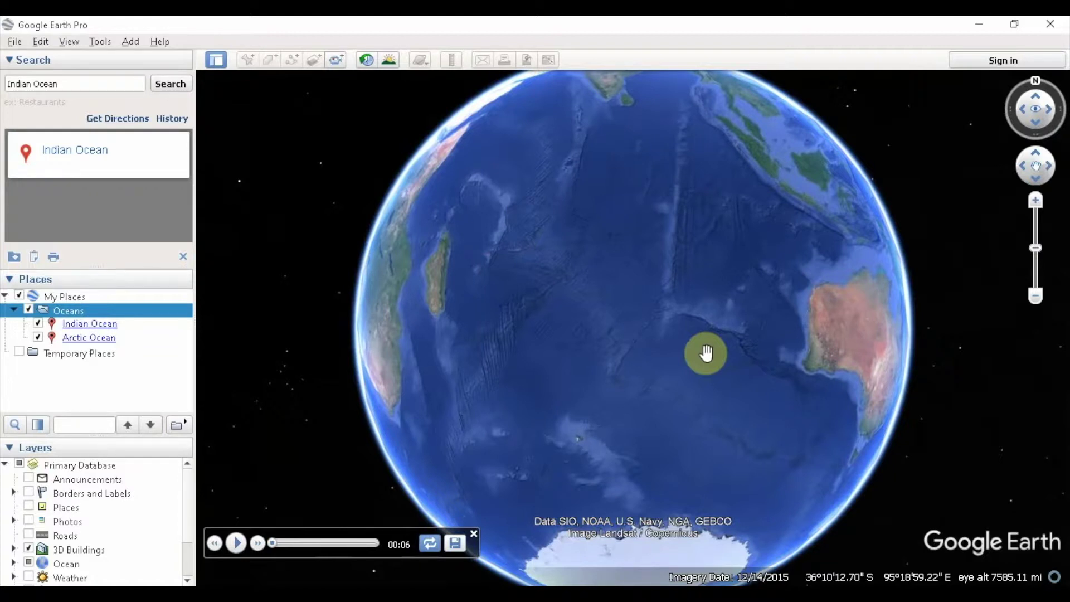
click(236, 543)
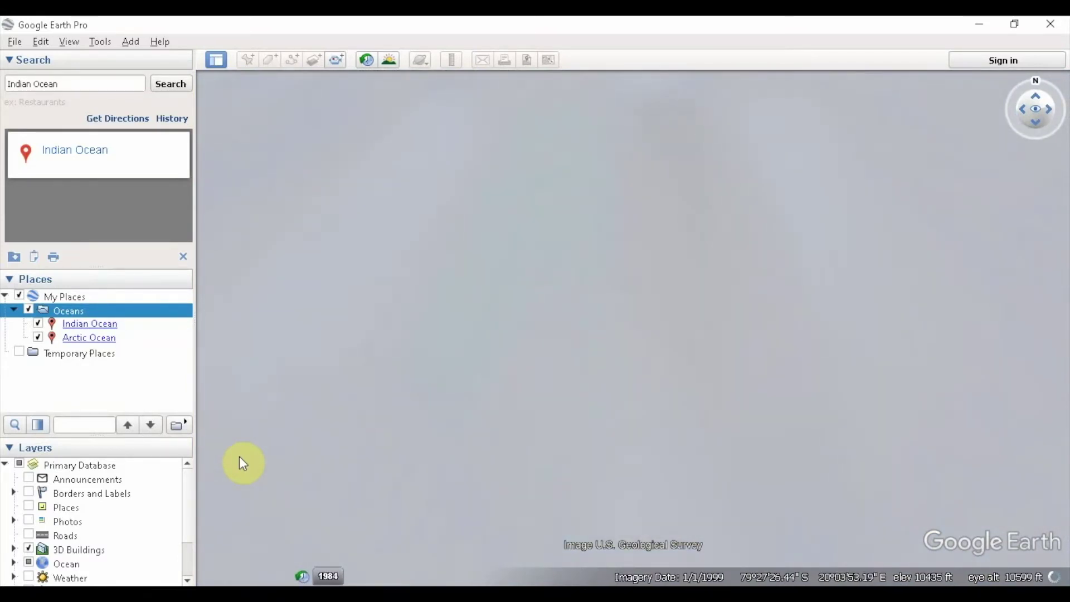
mouse_move(242, 453)
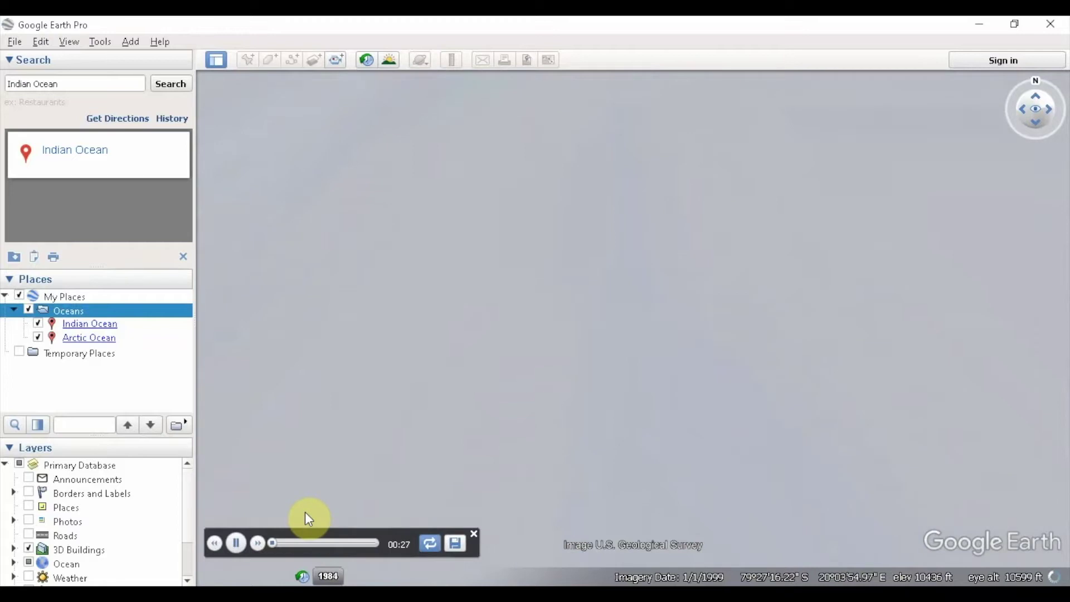
click(235, 543)
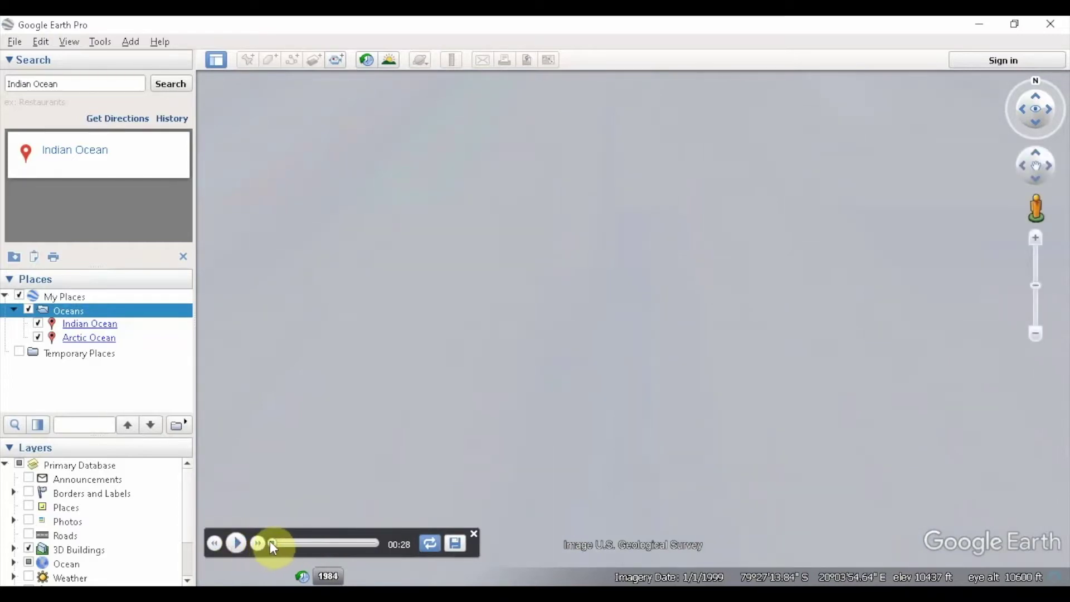
click(270, 539)
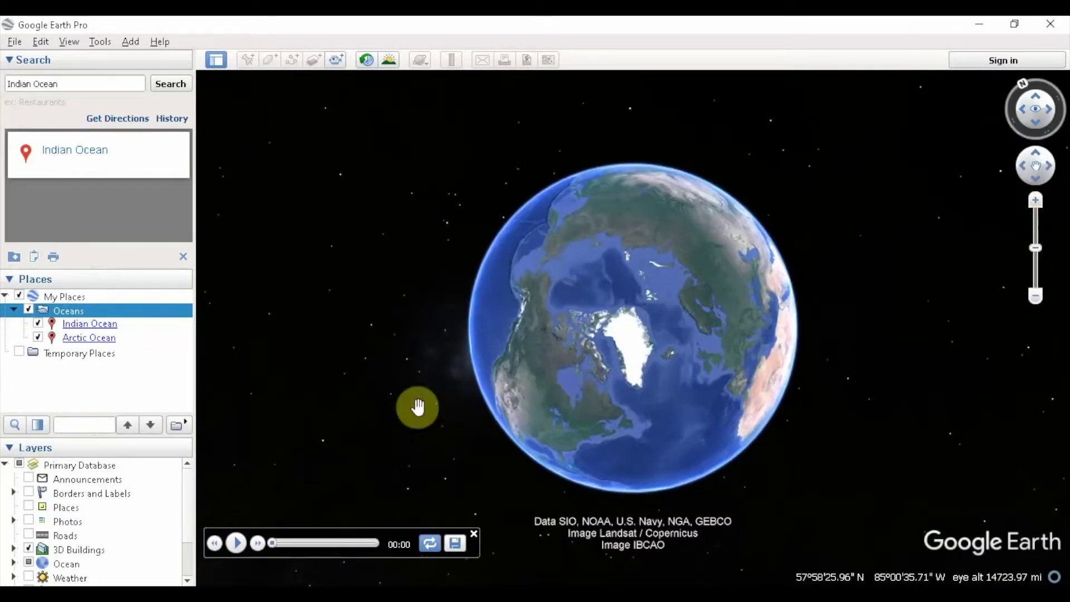
click(235, 543)
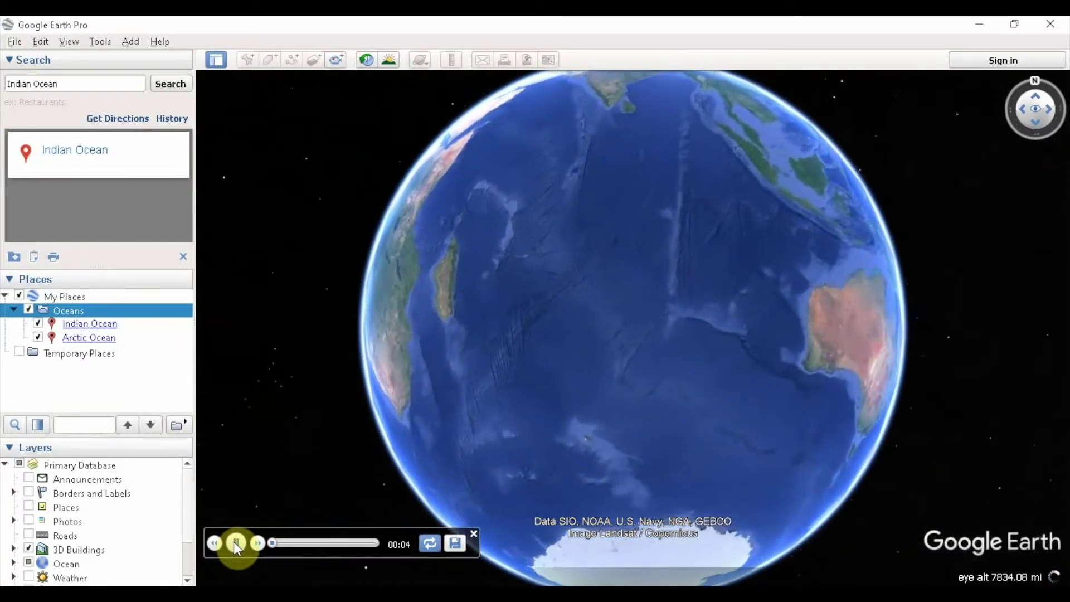
click(235, 544)
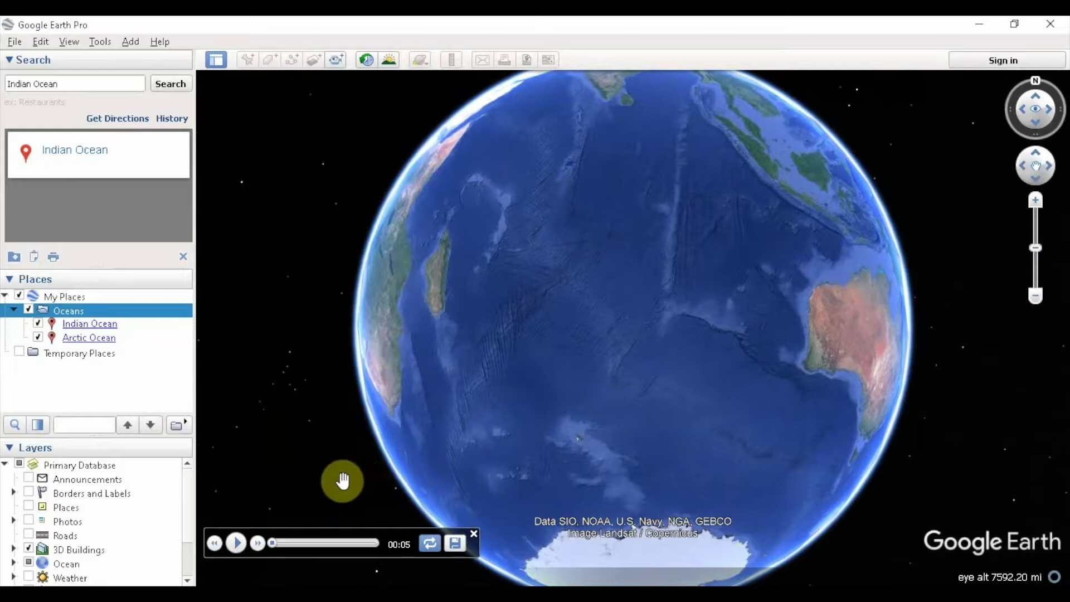
click(474, 534)
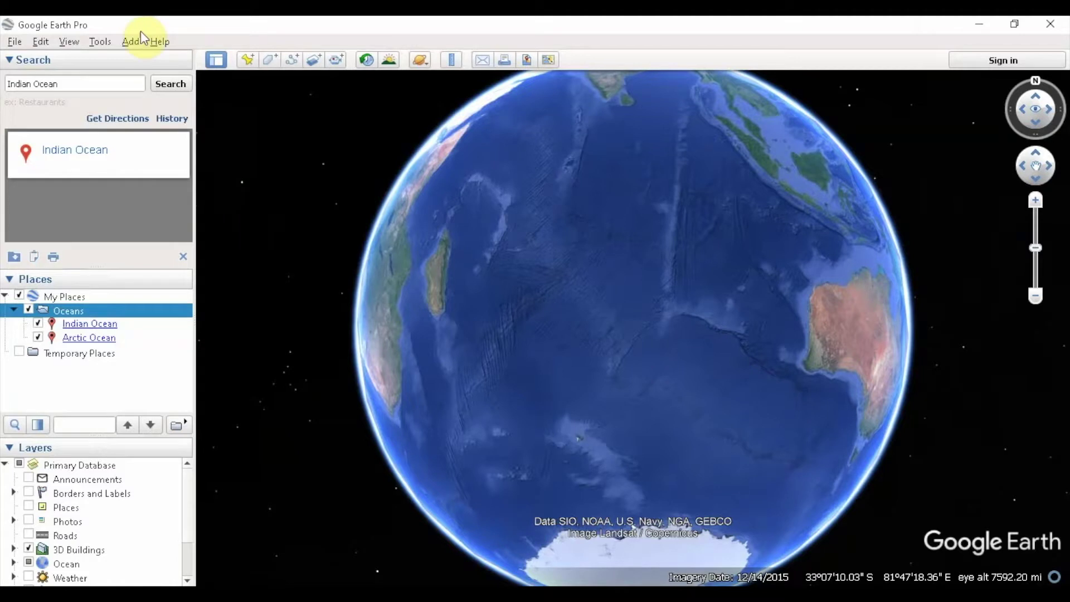
Apply touring options so folder tours use 10.00 s between features and 3.0 s waits
click(100, 42)
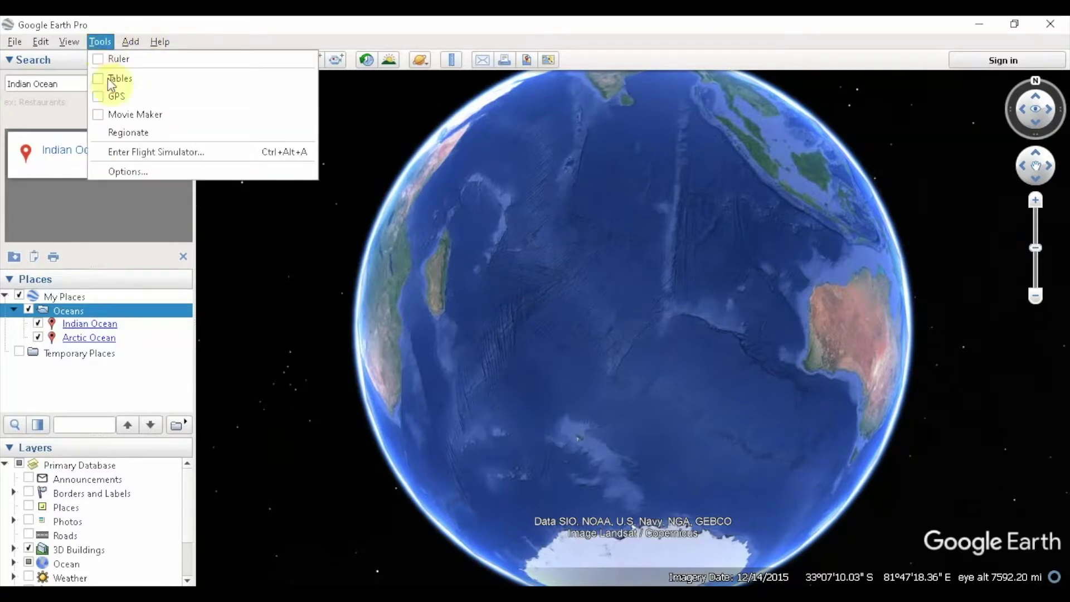
click(110, 172)
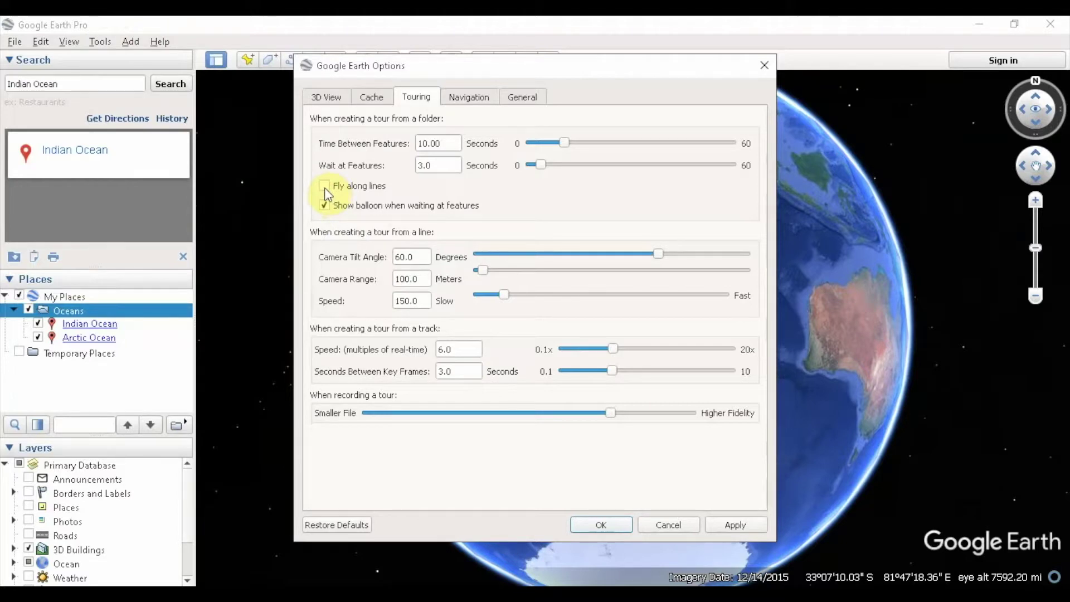
click(325, 207)
click(741, 516)
click(602, 526)
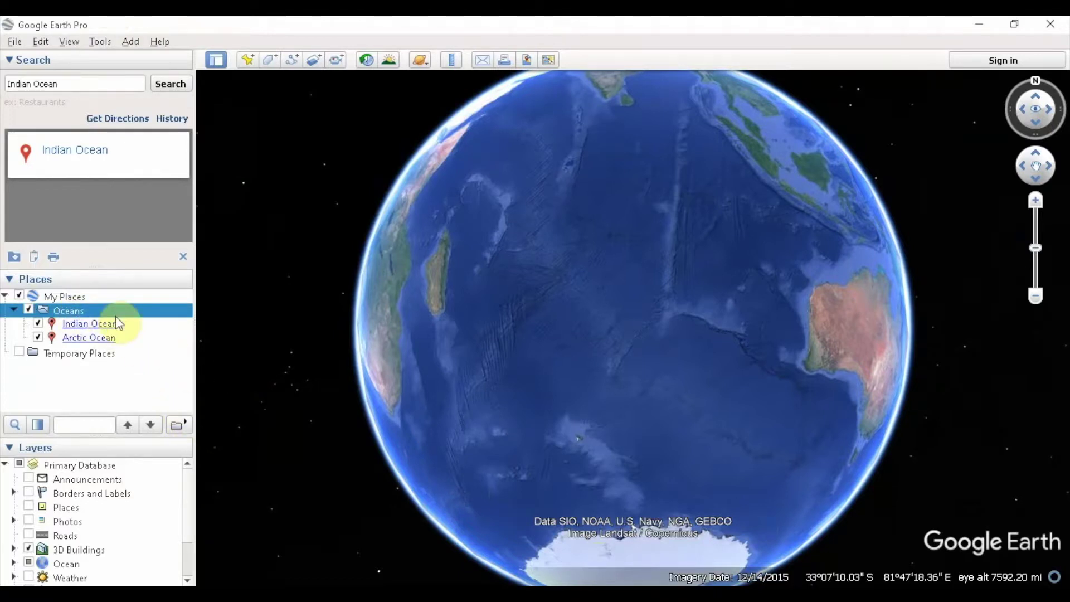
click(98, 312)
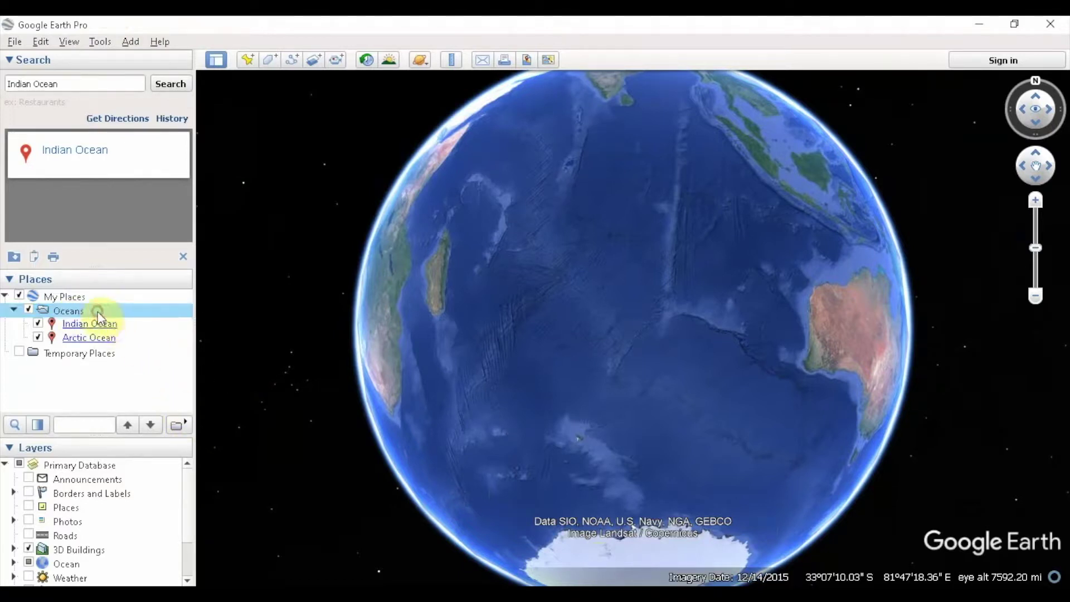
click(179, 427)
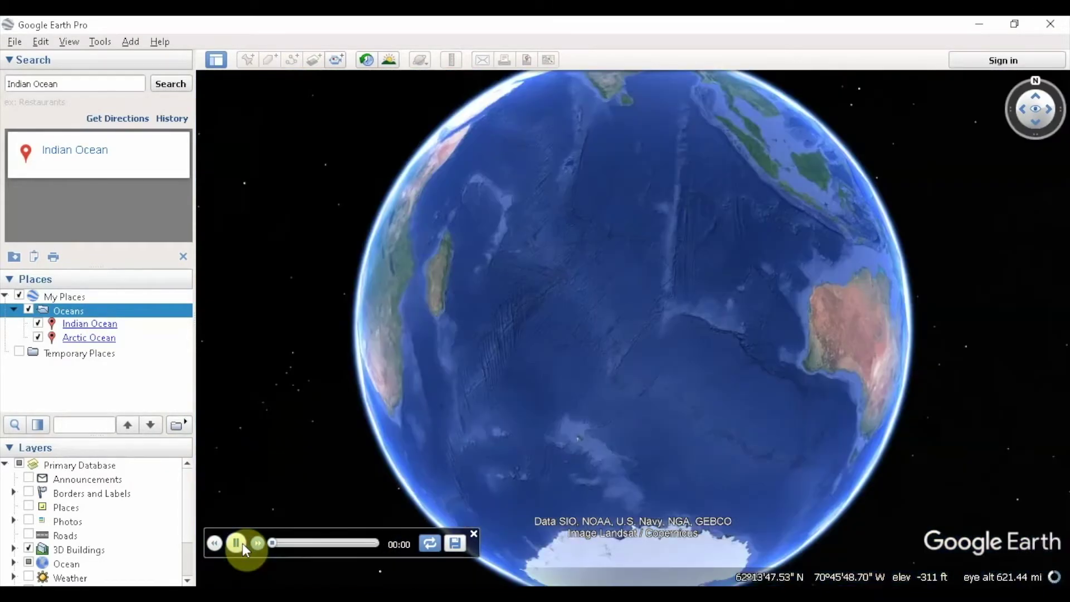
click(243, 543)
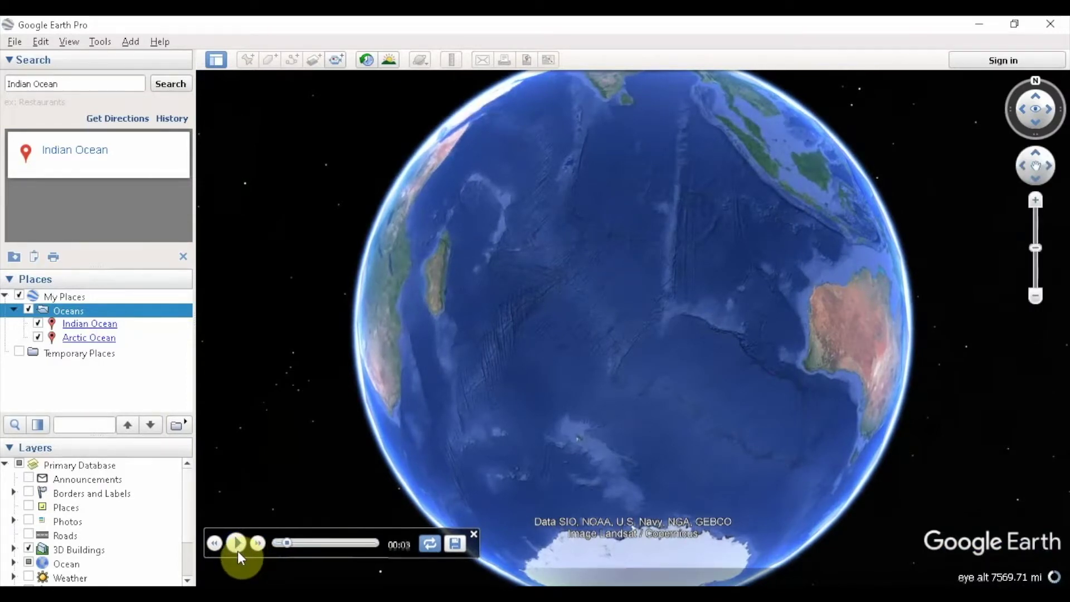
click(475, 534)
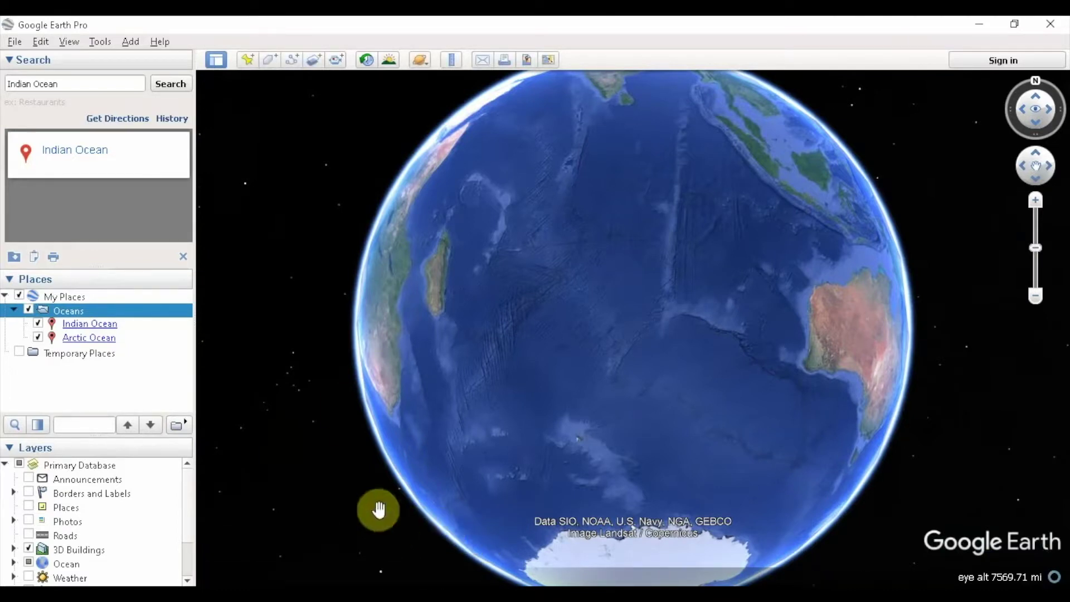
Zoom in near the Indian Ocean and add a new yellow-pushpin placemark named 'Indian Ocean'
scroll(633, 308, up, 3)
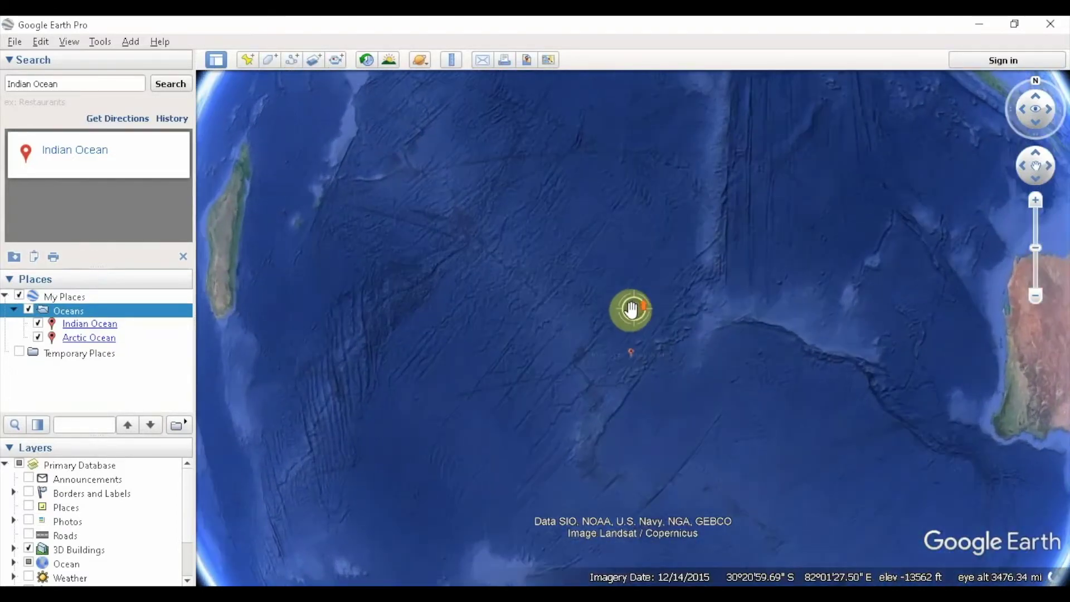
scroll(628, 313, up, 3)
drag(624, 323, 620, 262)
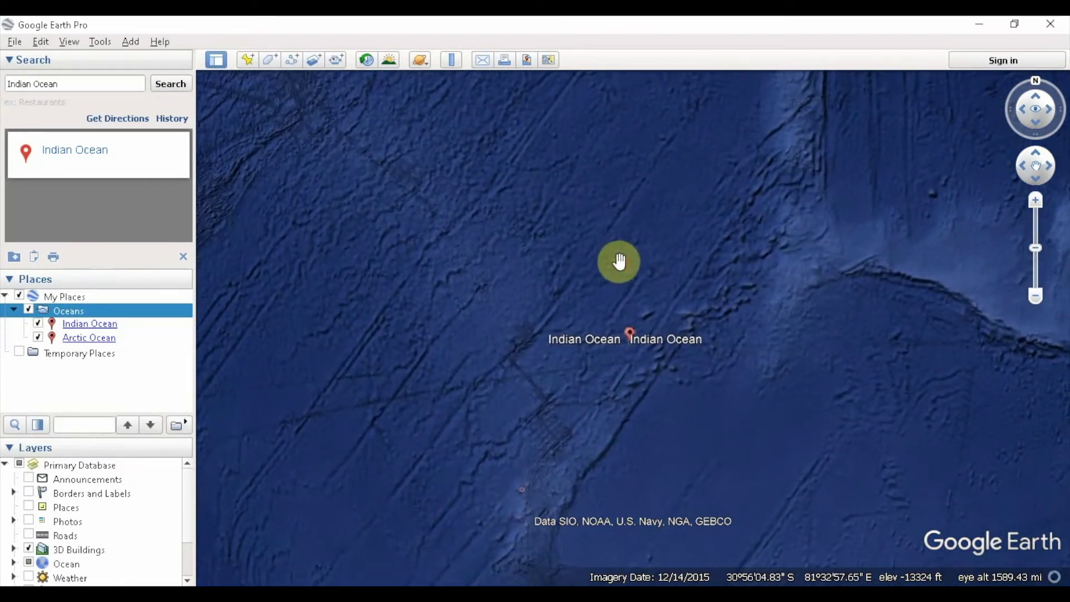
click(243, 56)
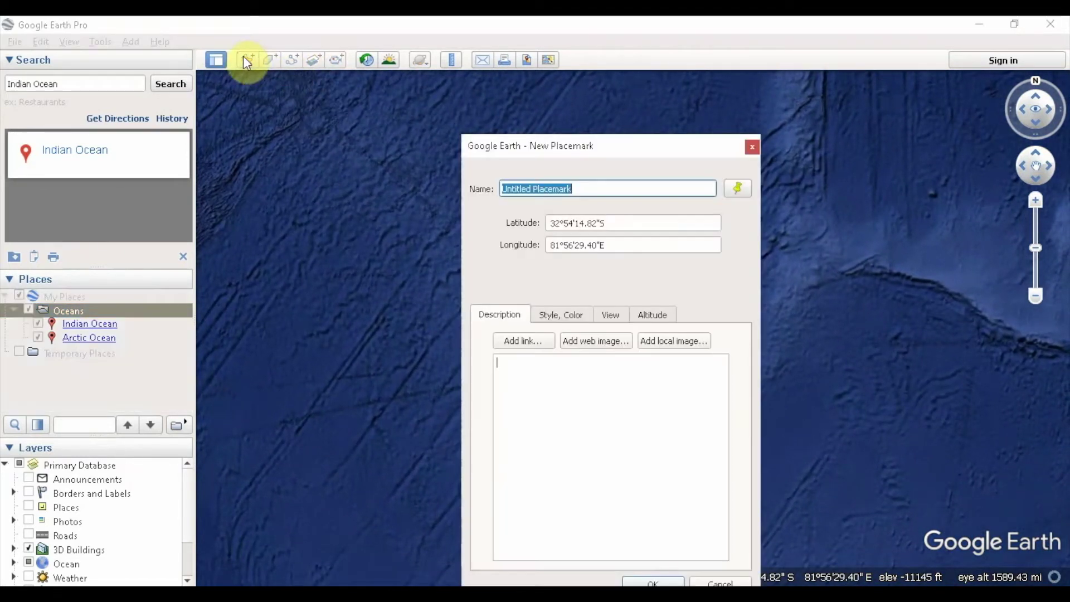
text(I)
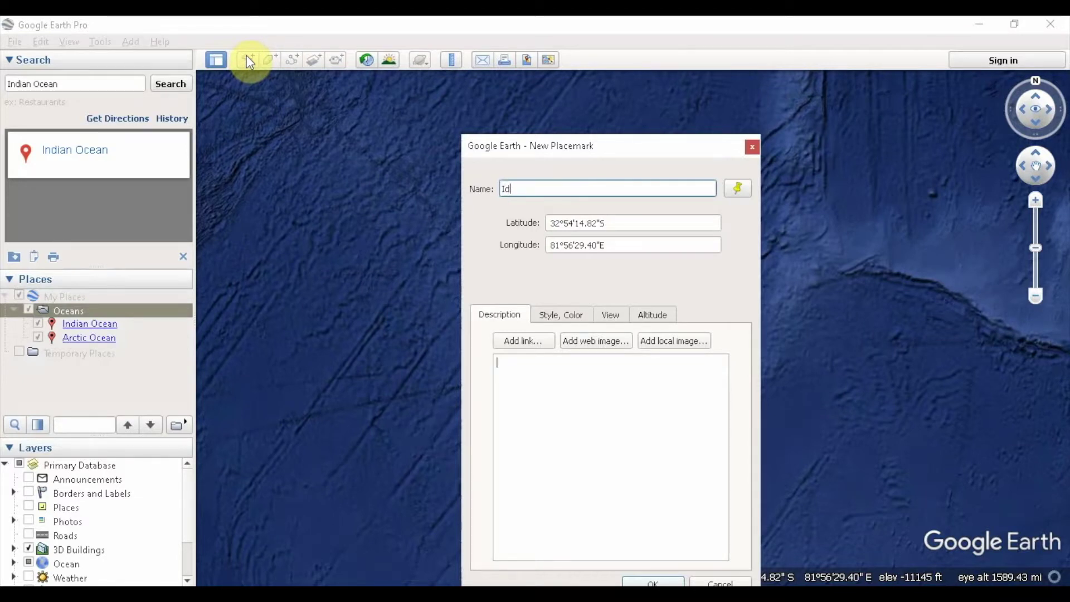
text(ndian Ocean)
key(Return)
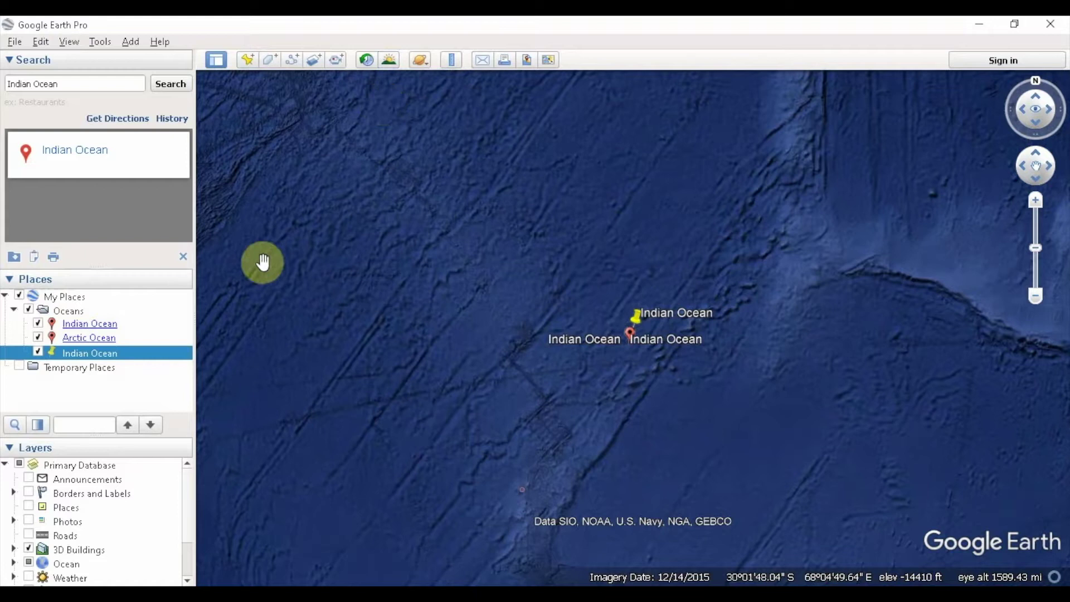
Delete the original red Indian Ocean placemark and move the new one into the Oceans folder
click(129, 324)
right_click(128, 323)
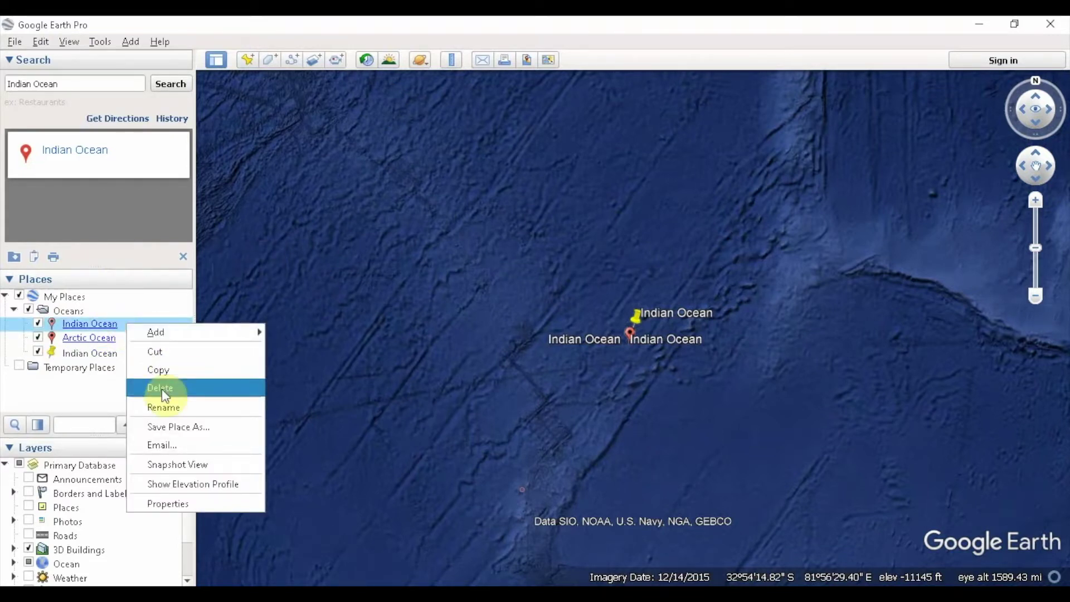
click(162, 389)
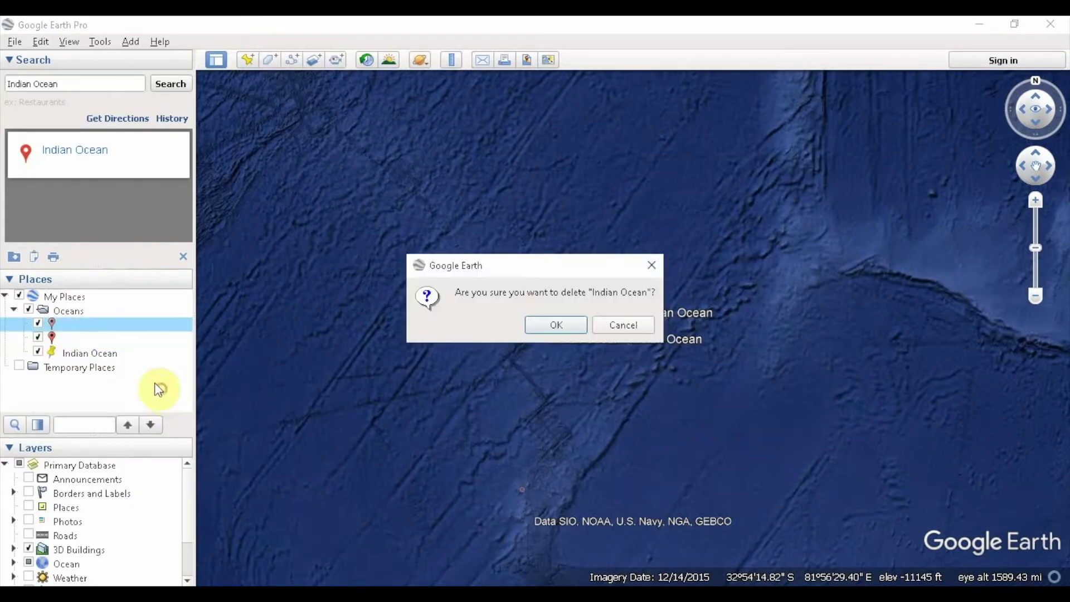
click(557, 326)
drag(98, 340, 116, 318)
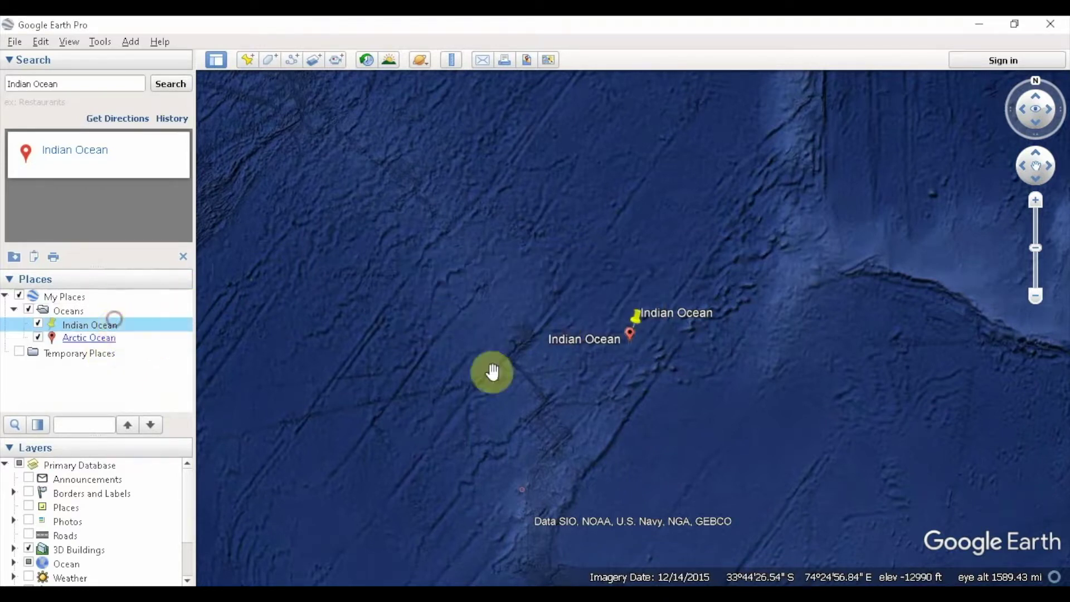
scroll(493, 371, down, 5)
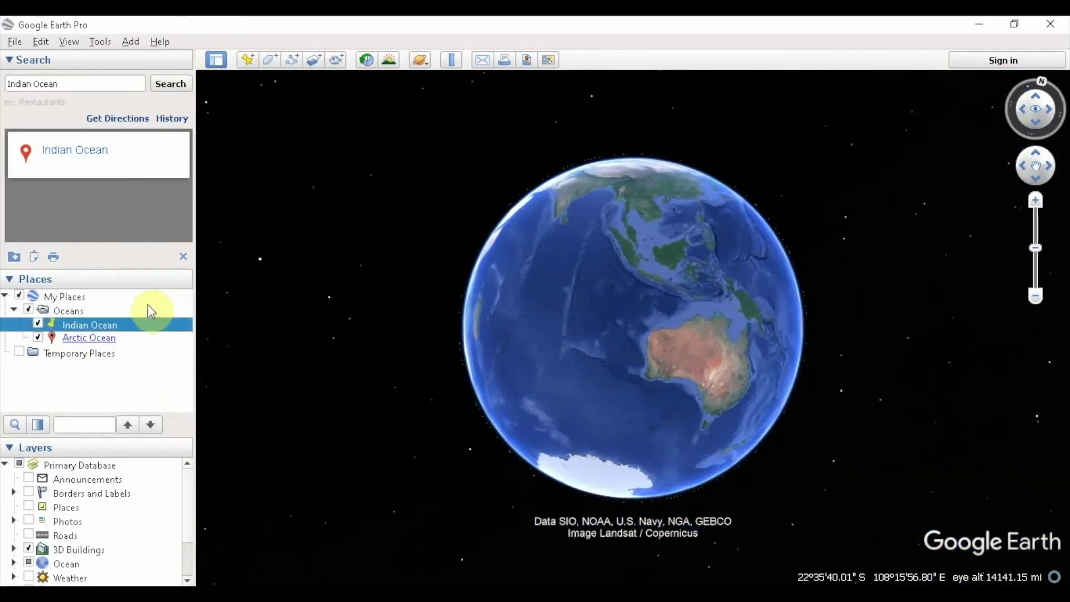
Select the Oceans folder and play it as a tour from 00:00
click(66, 309)
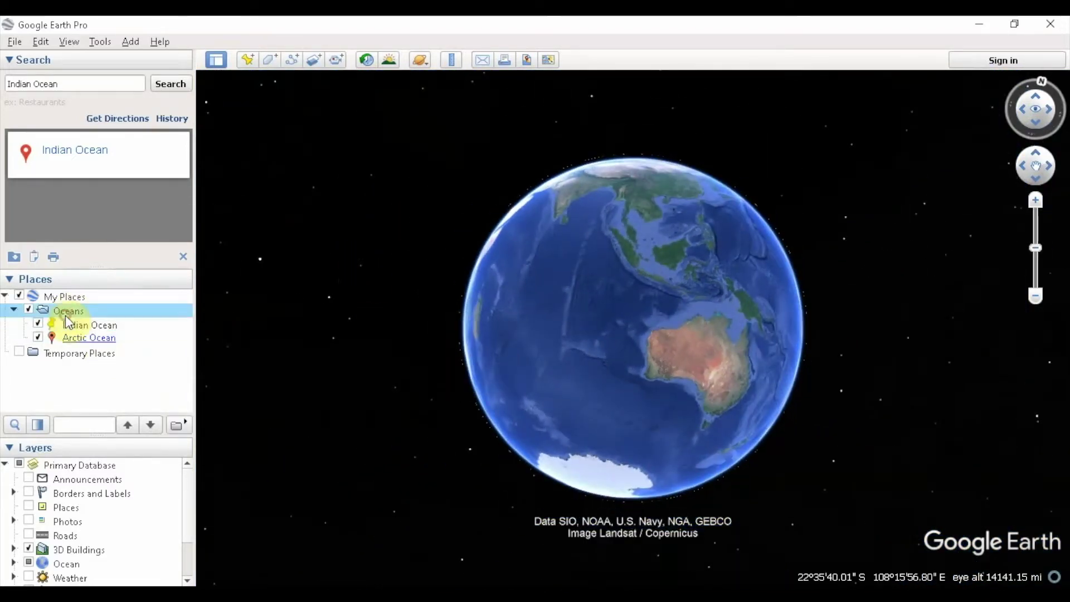
click(187, 424)
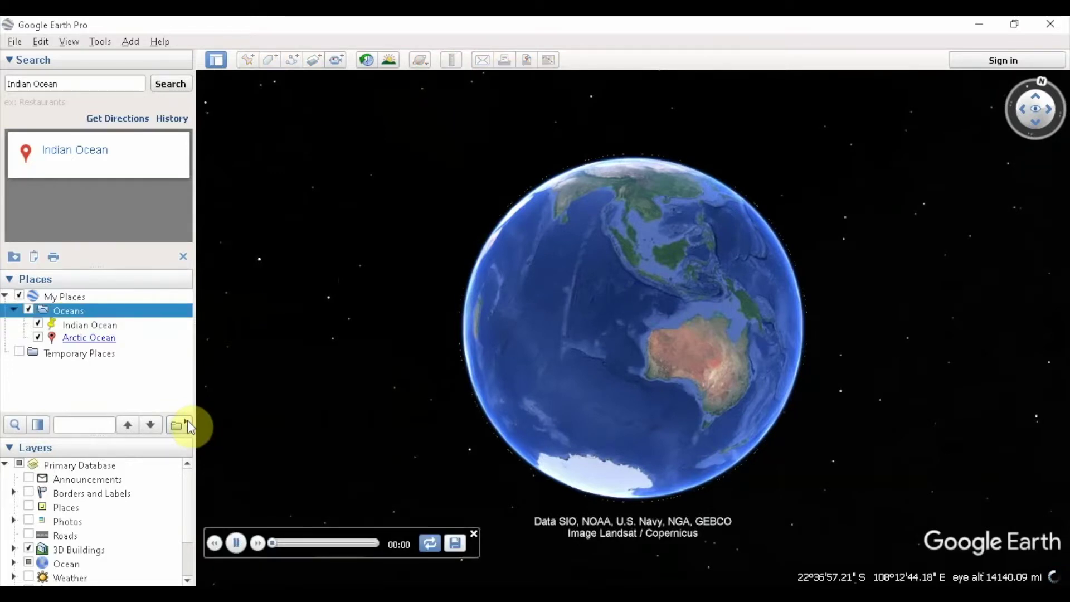